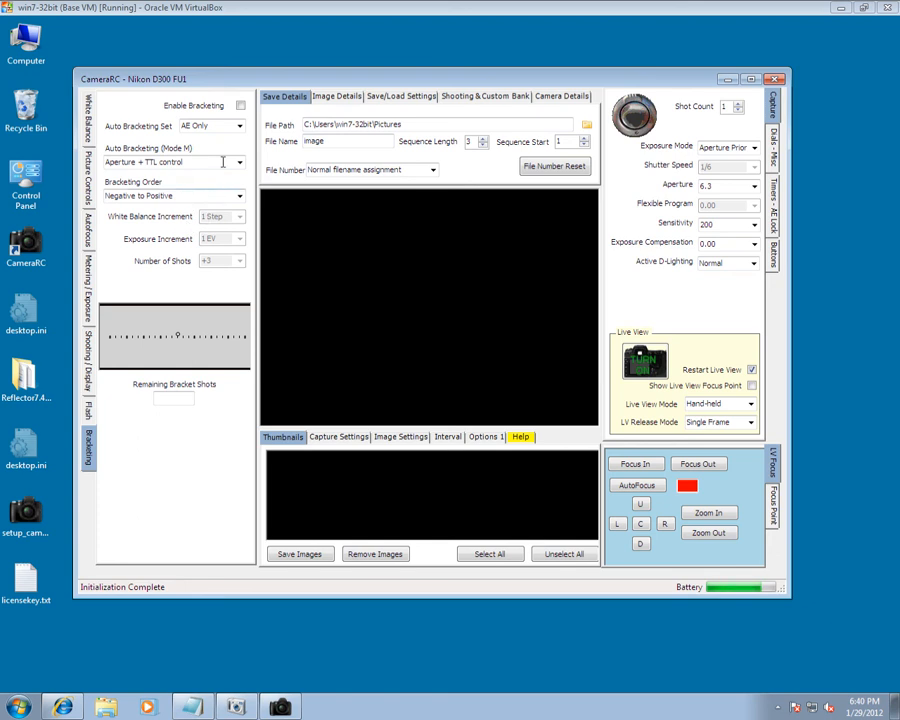
Enable bracketing and choose AE Only as the auto bracketing set
{"action": "left_click", "coordinate": [240, 105]}
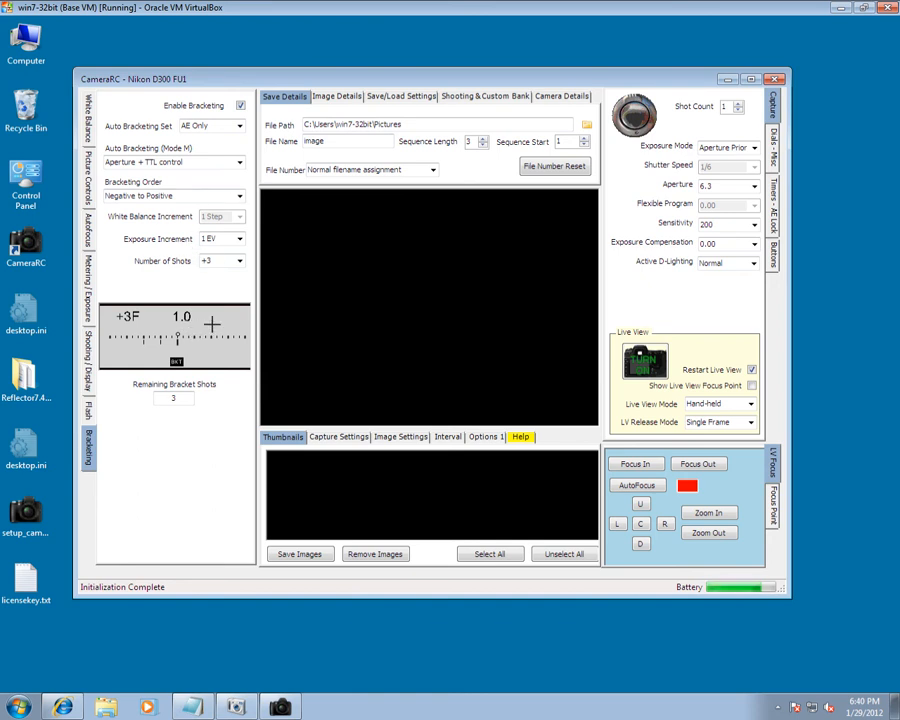
{"action": "left_click", "coordinate": [240, 127]}
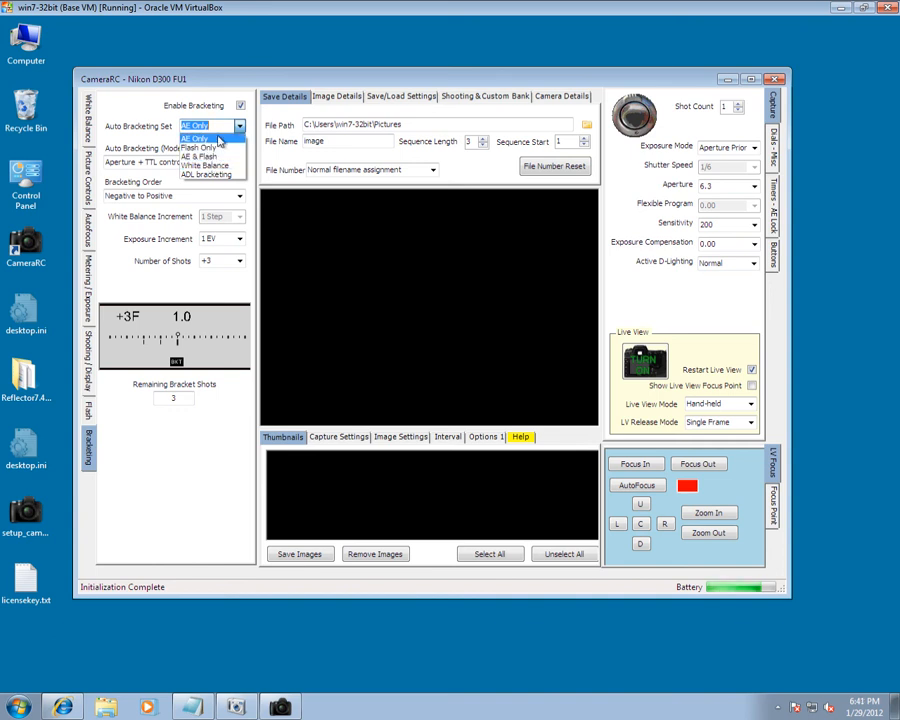
{"action": "left_click", "coordinate": [212, 139]}
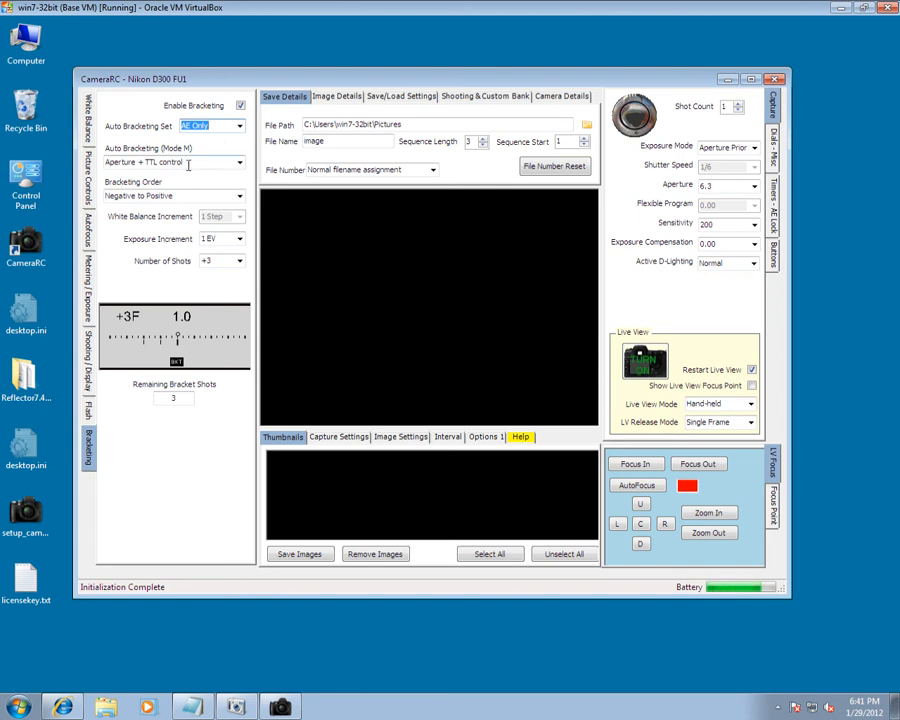
Check the available options for Auto Bracketing (Mode M) and for the bracketing order
{"action": "left_click", "coordinate": [240, 165]}
{"action": "left_click", "coordinate": [239, 166]}
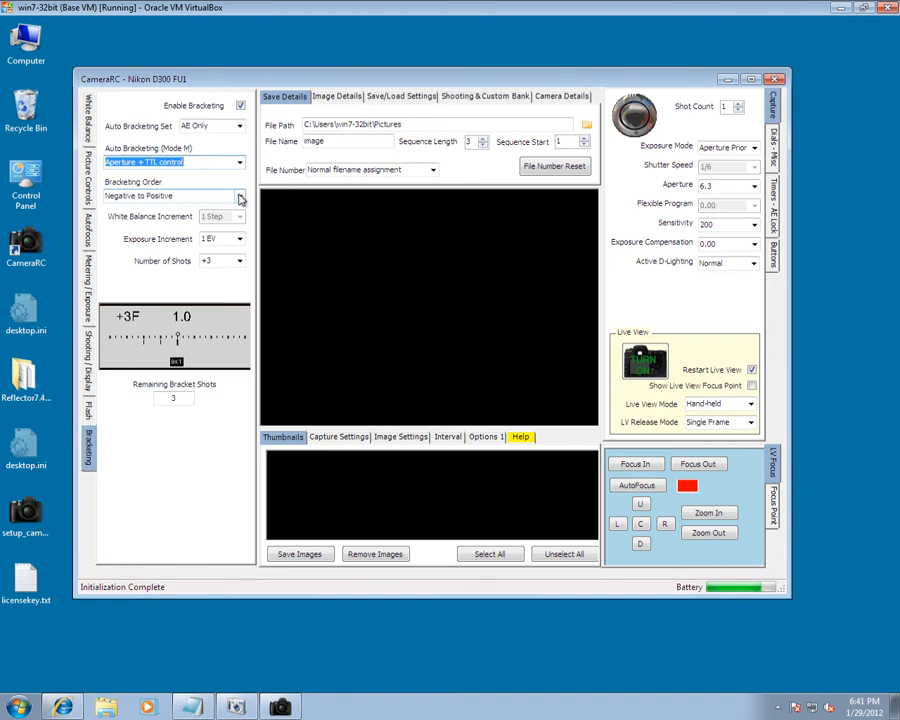
{"action": "left_click", "coordinate": [240, 197]}
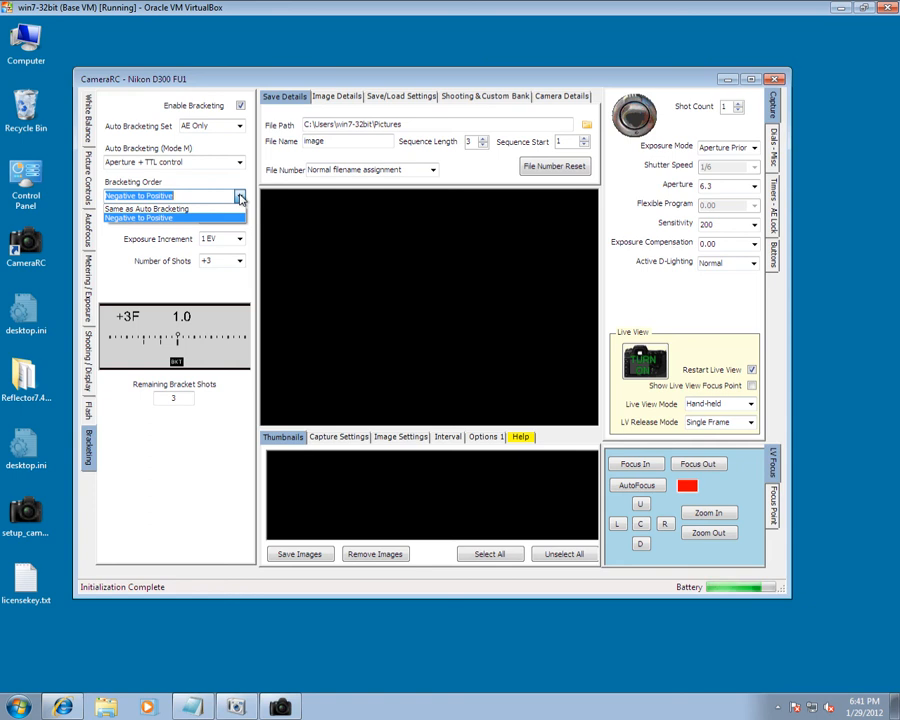
{"action": "left_click", "coordinate": [240, 197]}
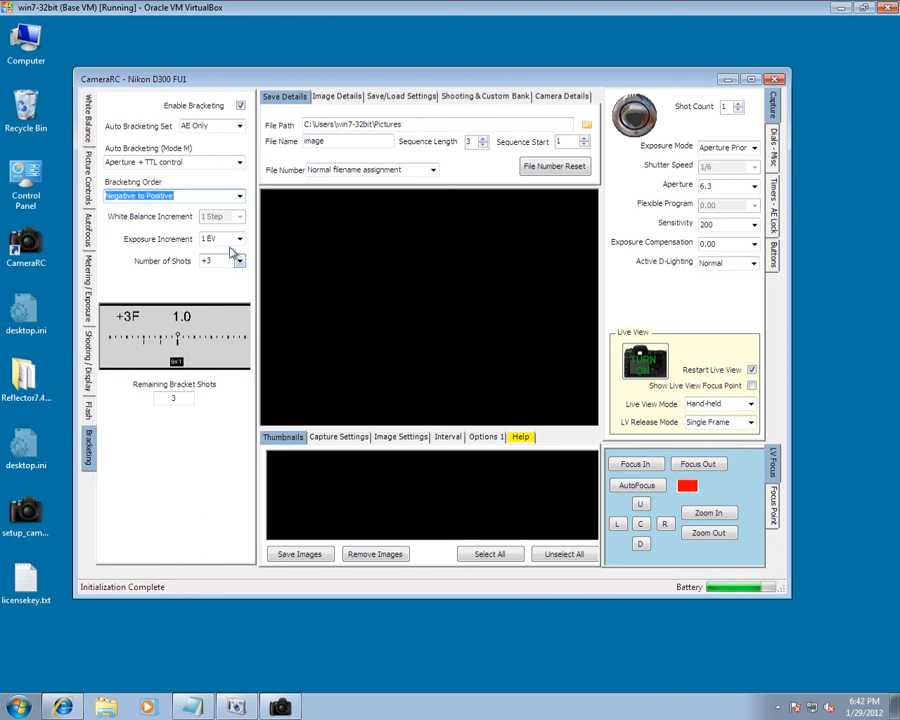
Set the number of bracketed shots to +-3 and capture the three bracketed images one at a time
{"action": "left_click", "coordinate": [240, 262]}
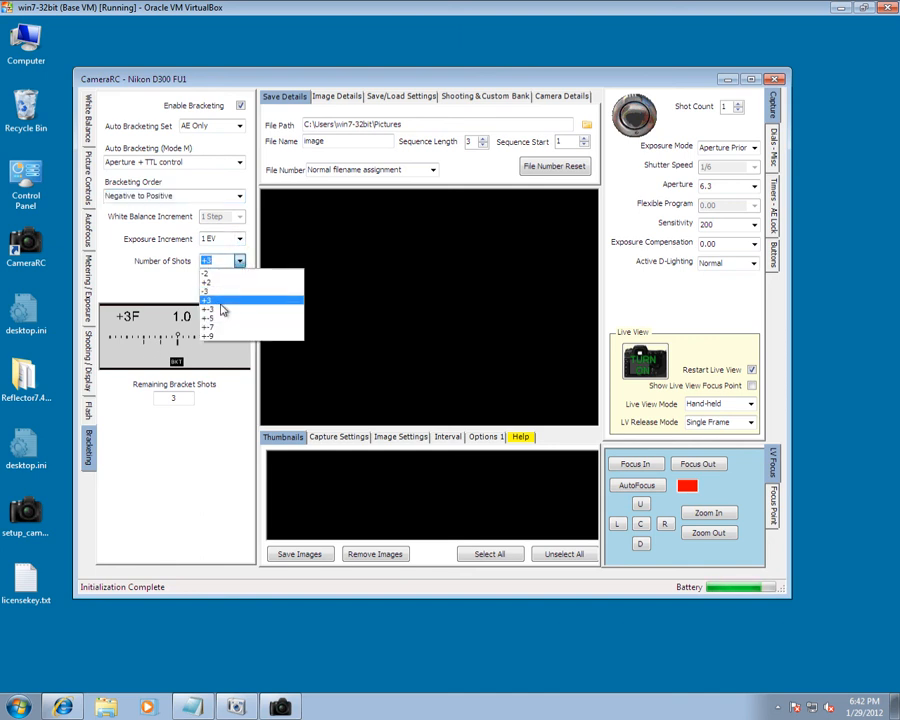
{"action": "left_click", "coordinate": [216, 311]}
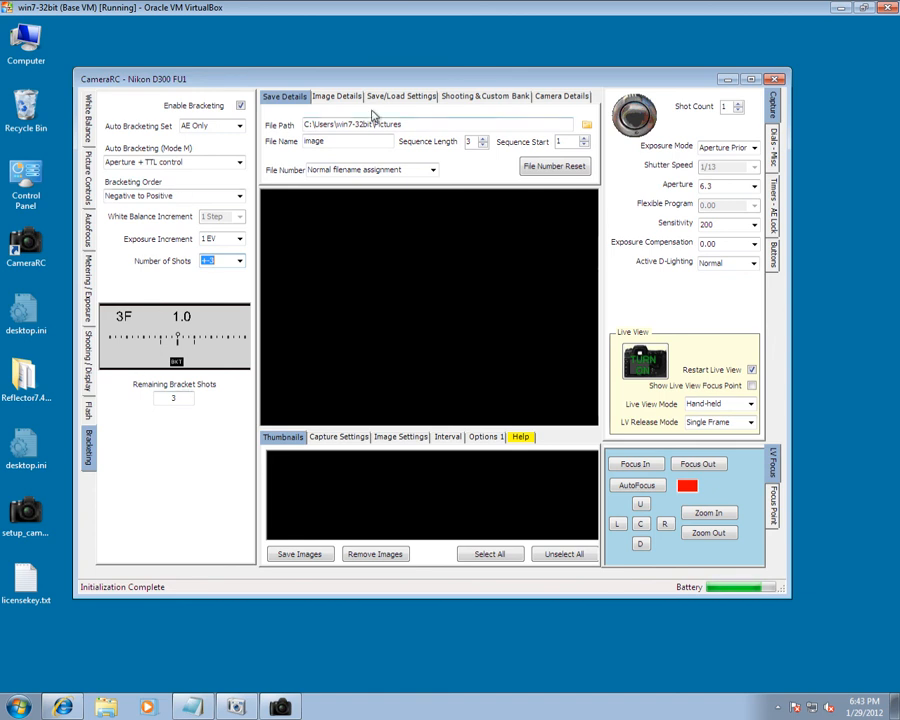
{"action": "left_click", "coordinate": [640, 123]}
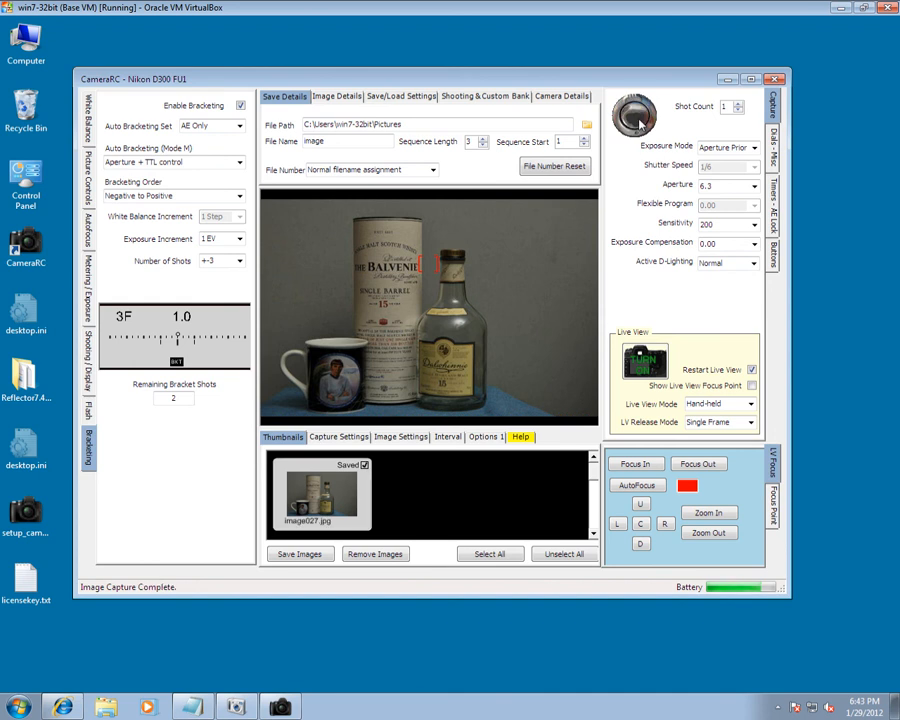
{"action": "left_click", "coordinate": [640, 124]}
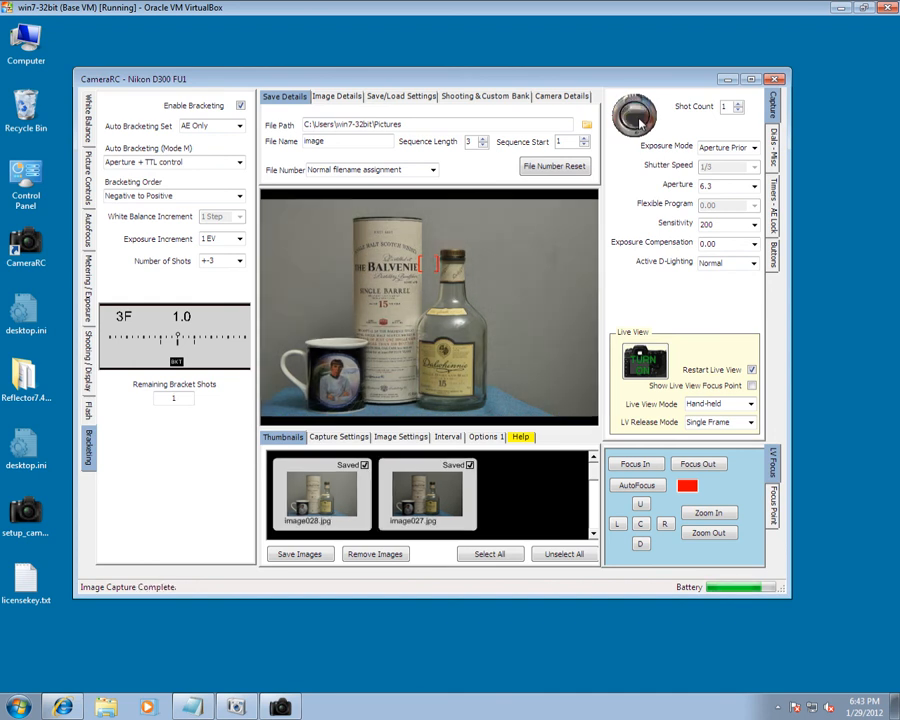
{"action": "left_click", "coordinate": [640, 124]}
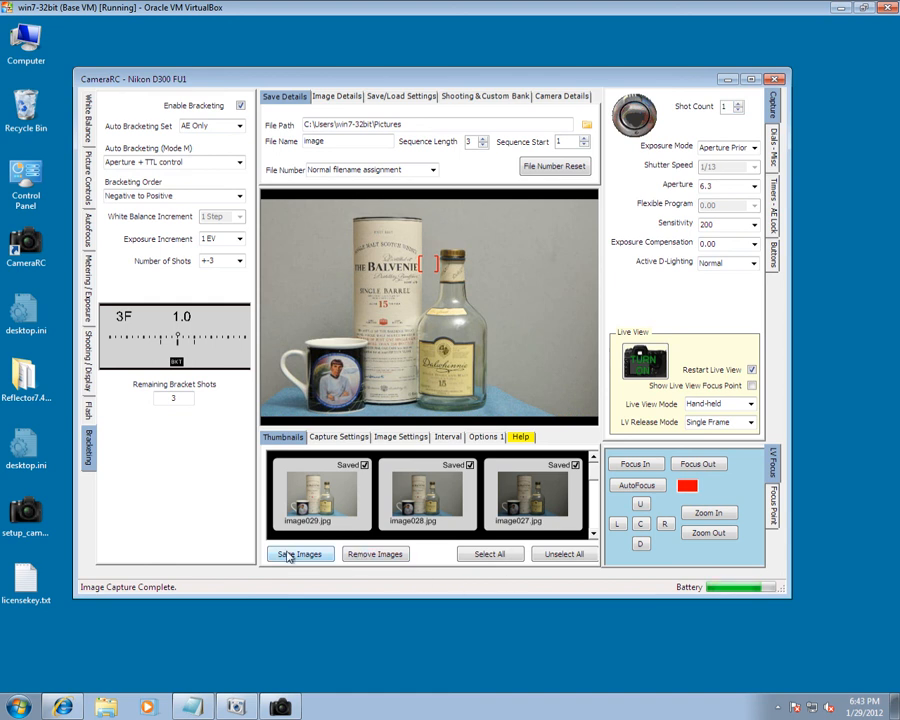
Remove all captured thumbnails and capture a new bracketed series with the shot count set to 3
{"action": "left_click", "coordinate": [488, 555]}
{"action": "left_click", "coordinate": [376, 555]}
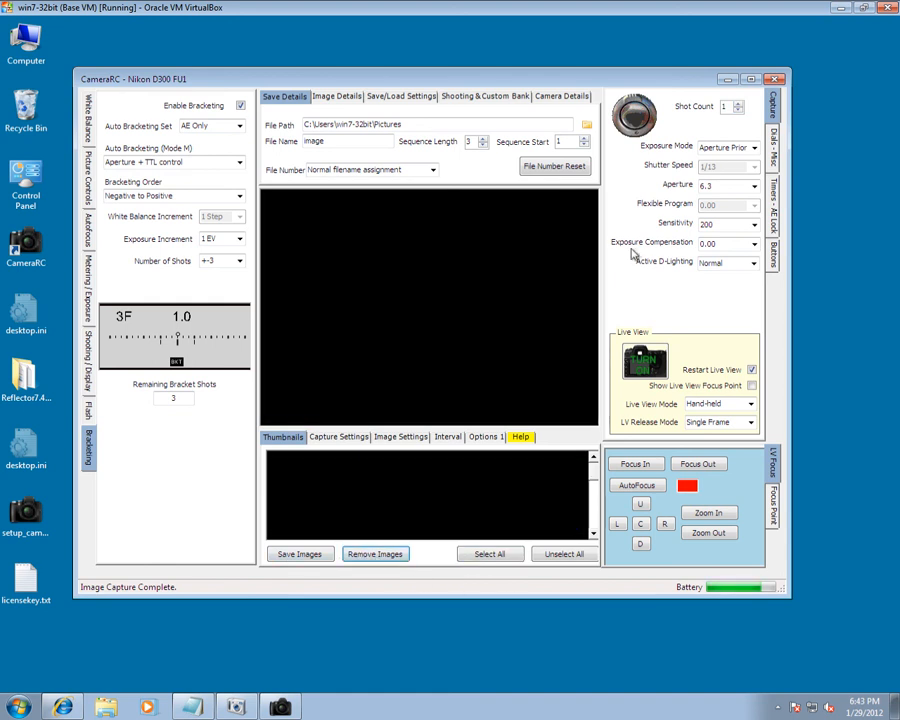
{"action": "left_click", "coordinate": [738, 104]}
{"action": "left_click", "coordinate": [738, 104]}
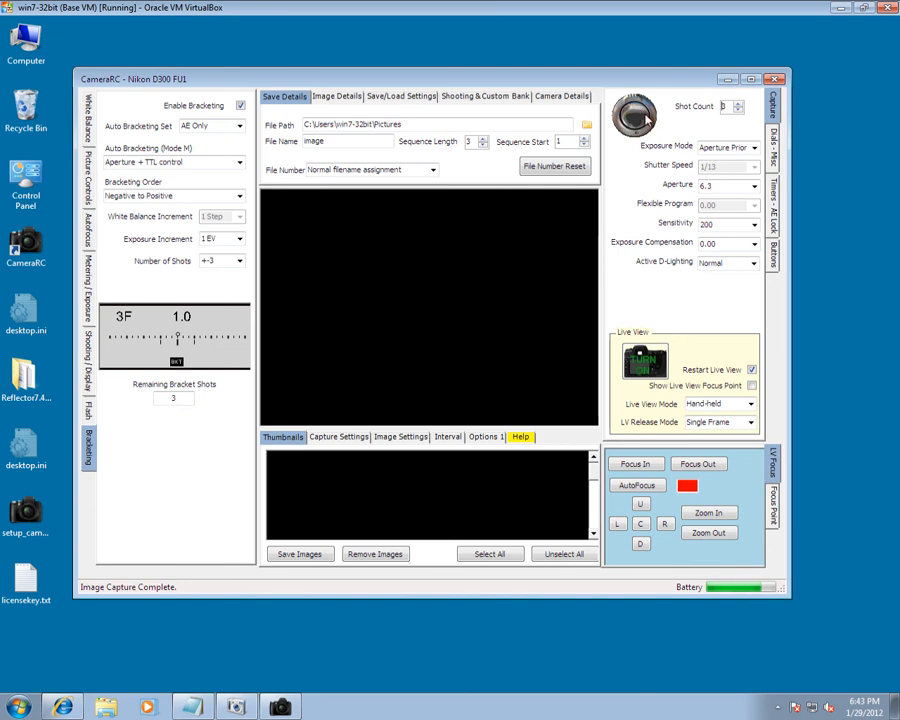
{"action": "left_click", "coordinate": [646, 118]}
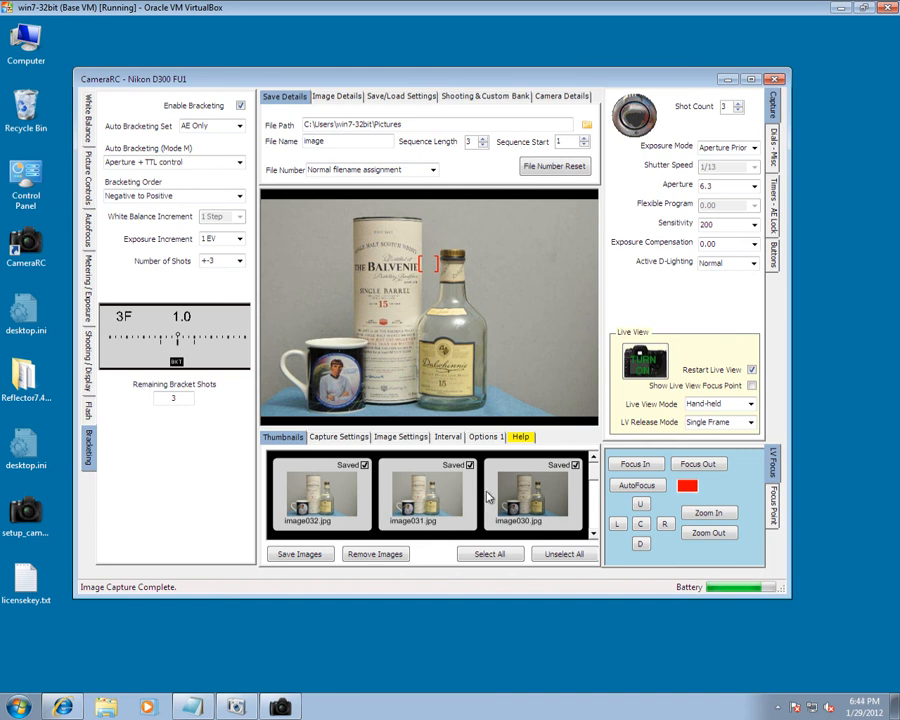
Turn on Show Image Tags, examine the exposure details of image032.jpg, image031.jpg and image030.jpg, and close the image information
{"action": "left_click", "coordinate": [490, 438]}
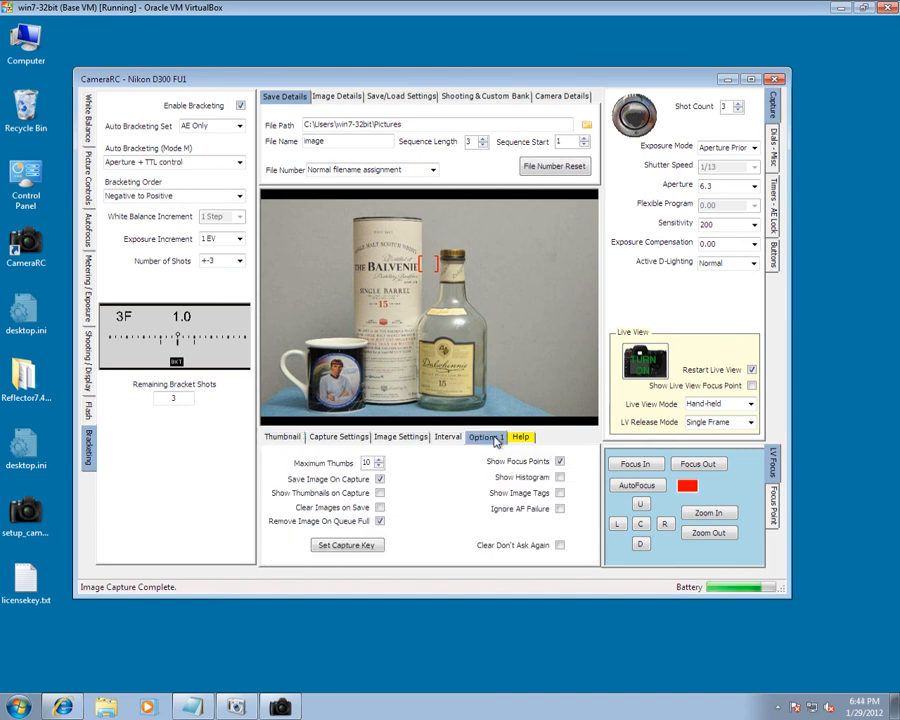
{"action": "left_click", "coordinate": [559, 493]}
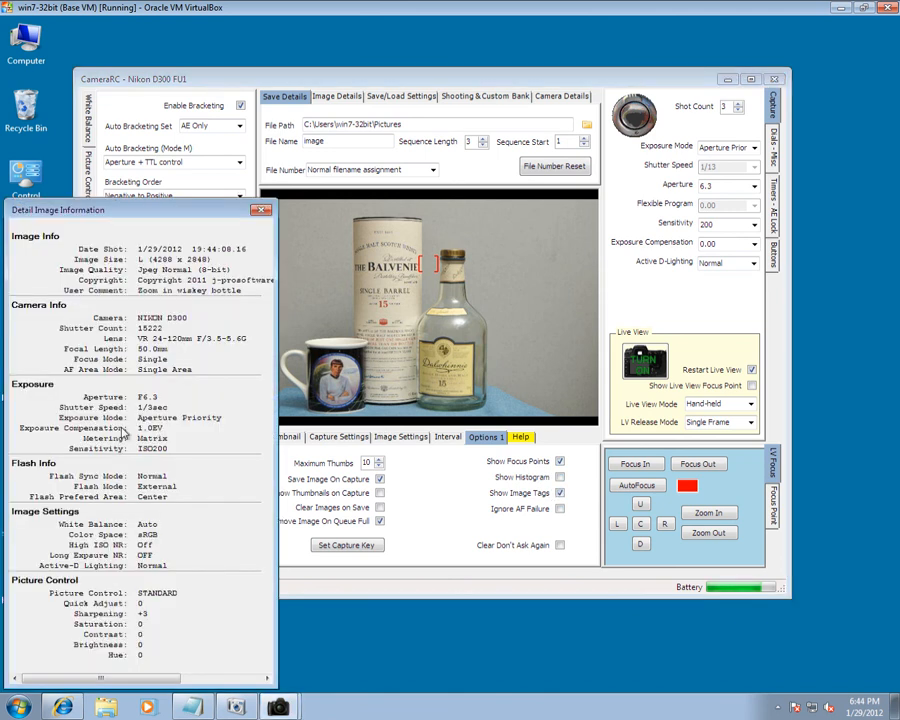
{"action": "left_click", "coordinate": [292, 437]}
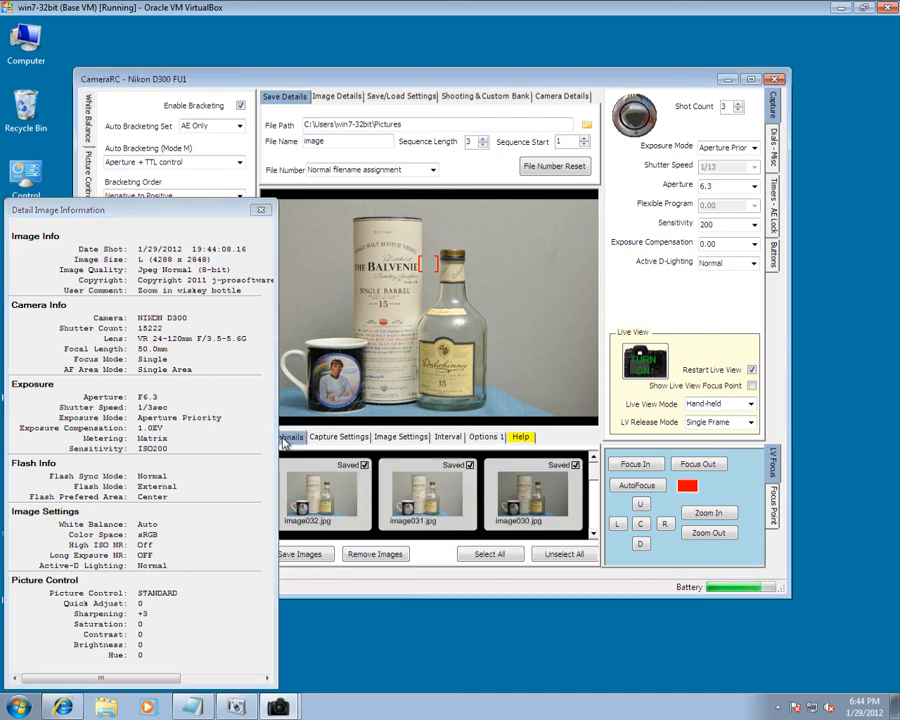
{"action": "left_click", "coordinate": [321, 492]}
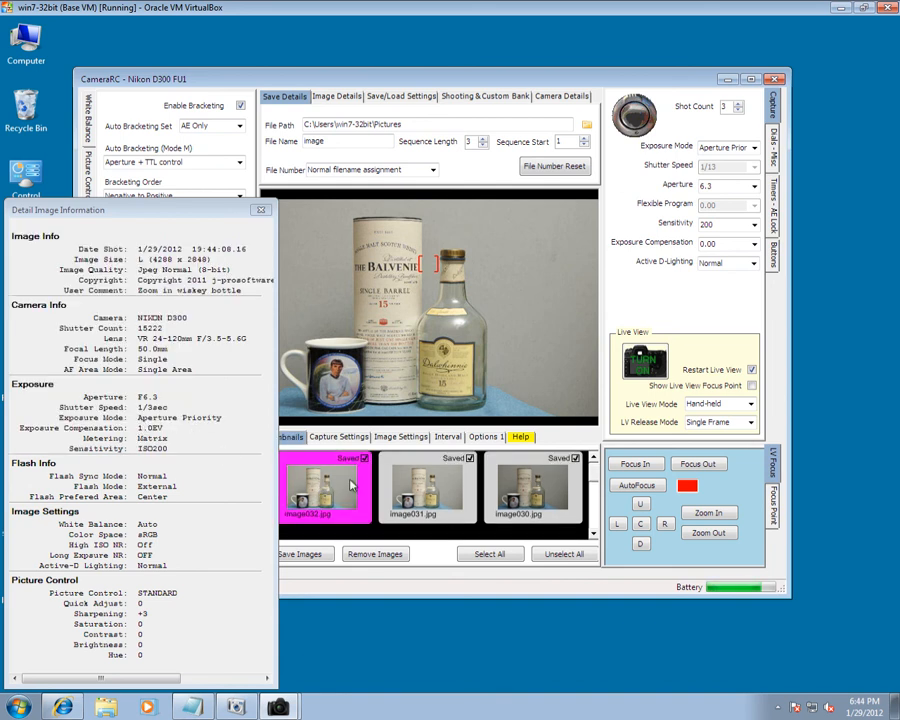
{"action": "key", "text": "Right"}
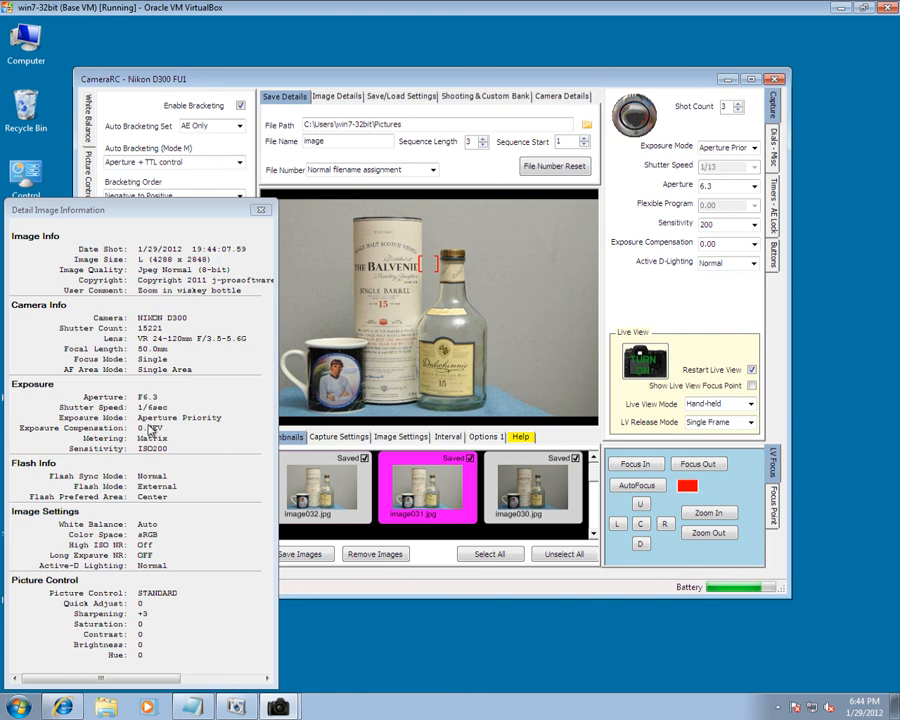
{"action": "left_click", "coordinate": [557, 483]}
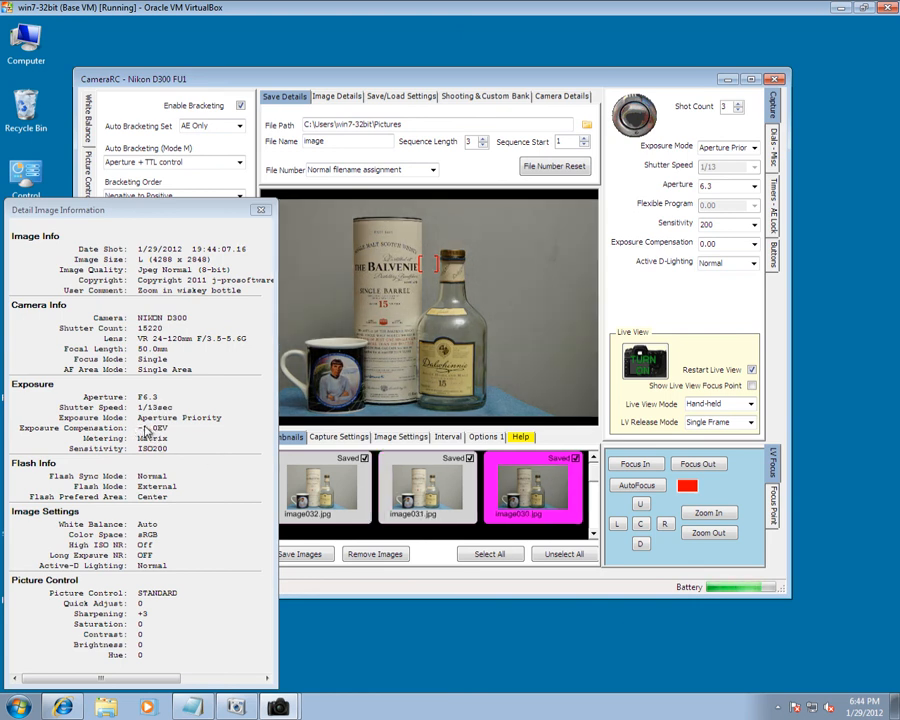
{"action": "left_click", "coordinate": [262, 213]}
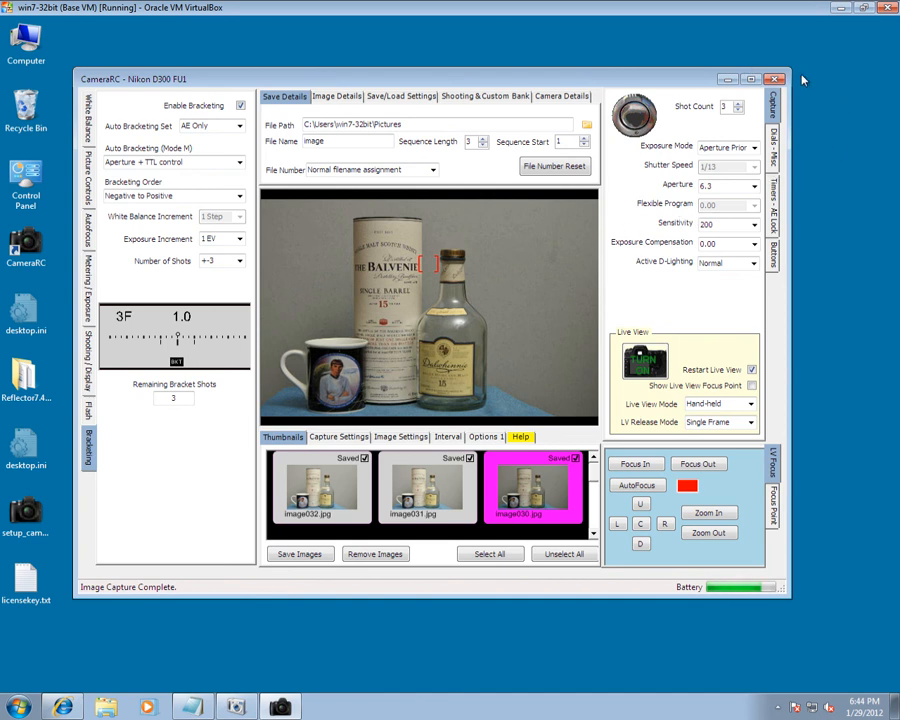
Set the capture shot count back to 1 and disable bracketing
{"action": "left_click", "coordinate": [738, 110]}
{"action": "left_click", "coordinate": [739, 111]}
{"action": "left_click", "coordinate": [240, 105]}
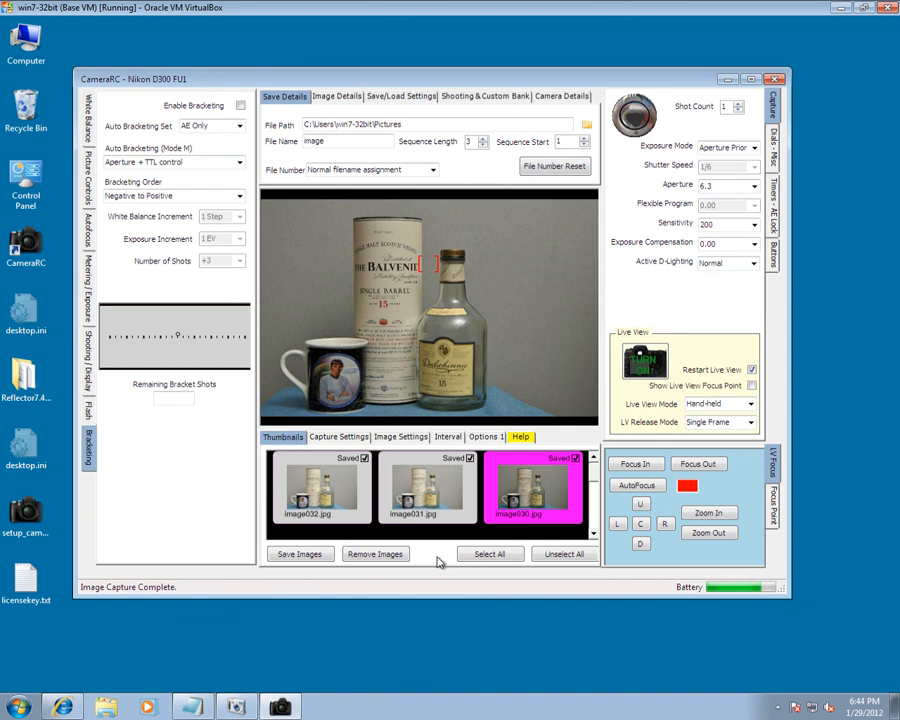
Select all captured thumbnails and remove the images
{"action": "left_click", "coordinate": [492, 556]}
{"action": "left_click", "coordinate": [380, 554]}
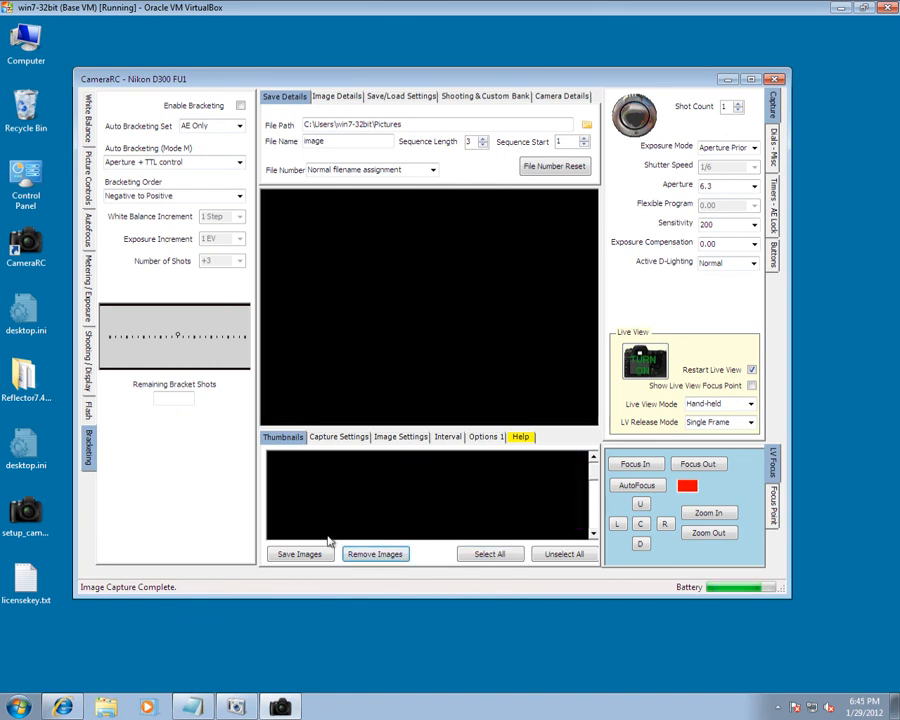
Open the interval shooting settings and review the Start/Stop Time and Set Time Length modes
{"action": "left_click", "coordinate": [458, 438]}
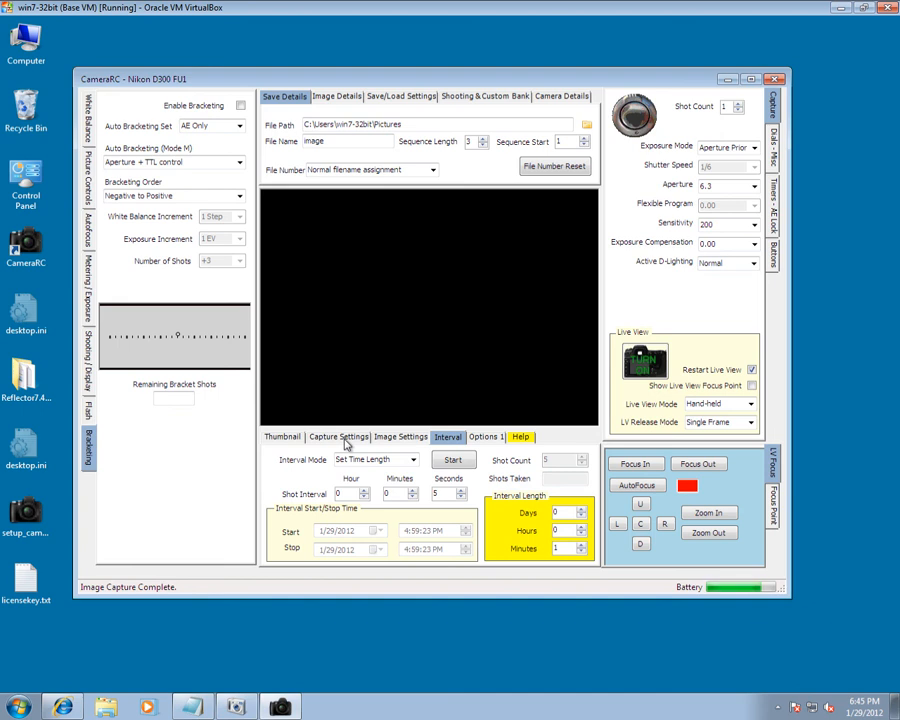
{"action": "left_click", "coordinate": [408, 461]}
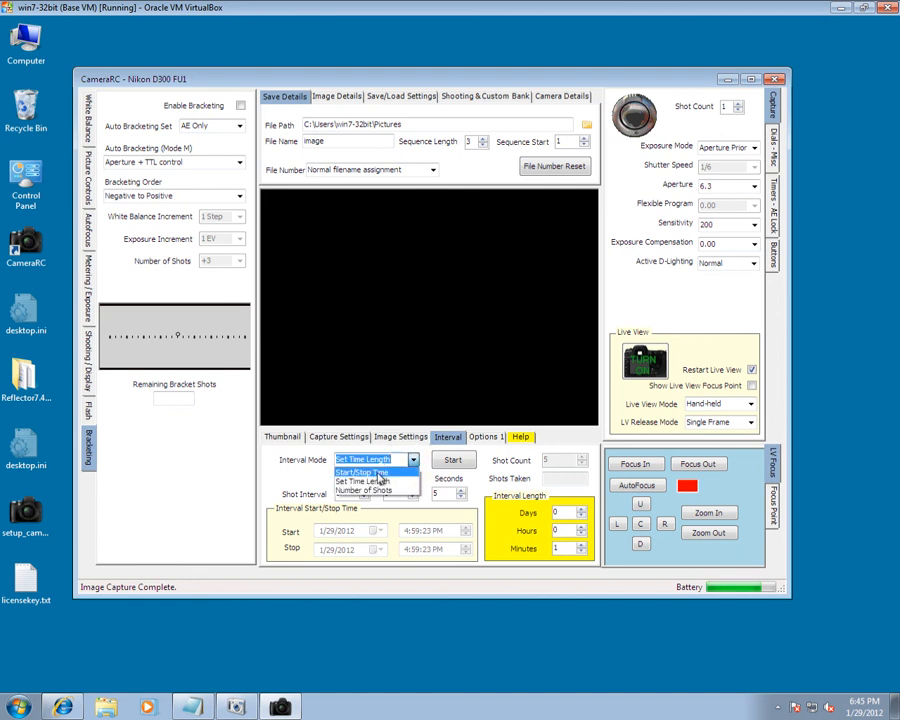
{"action": "left_click", "coordinate": [378, 473]}
{"action": "left_click", "coordinate": [412, 461]}
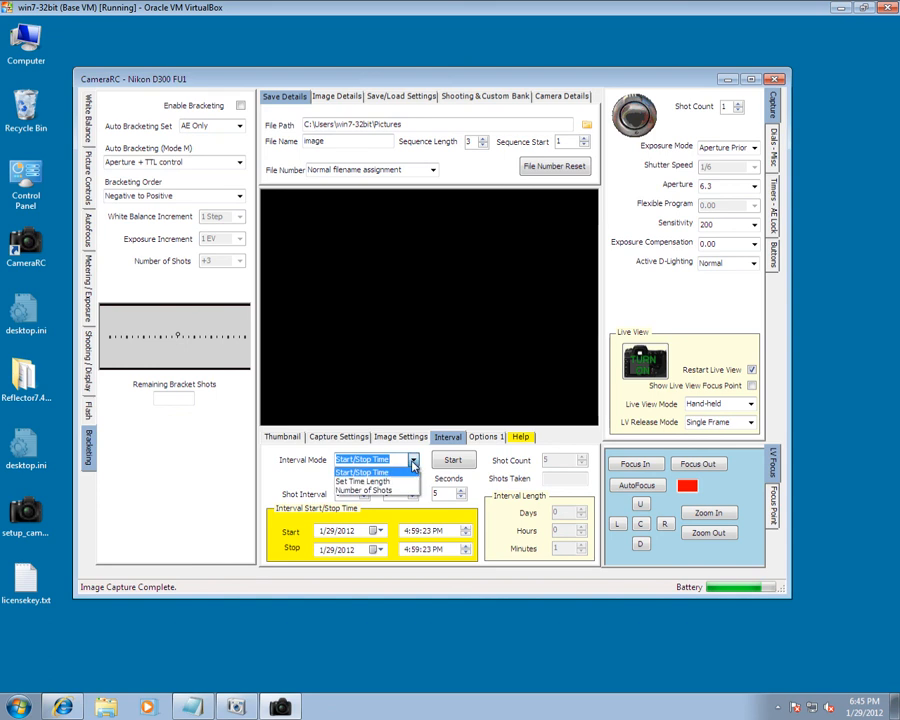
{"action": "left_click", "coordinate": [372, 481]}
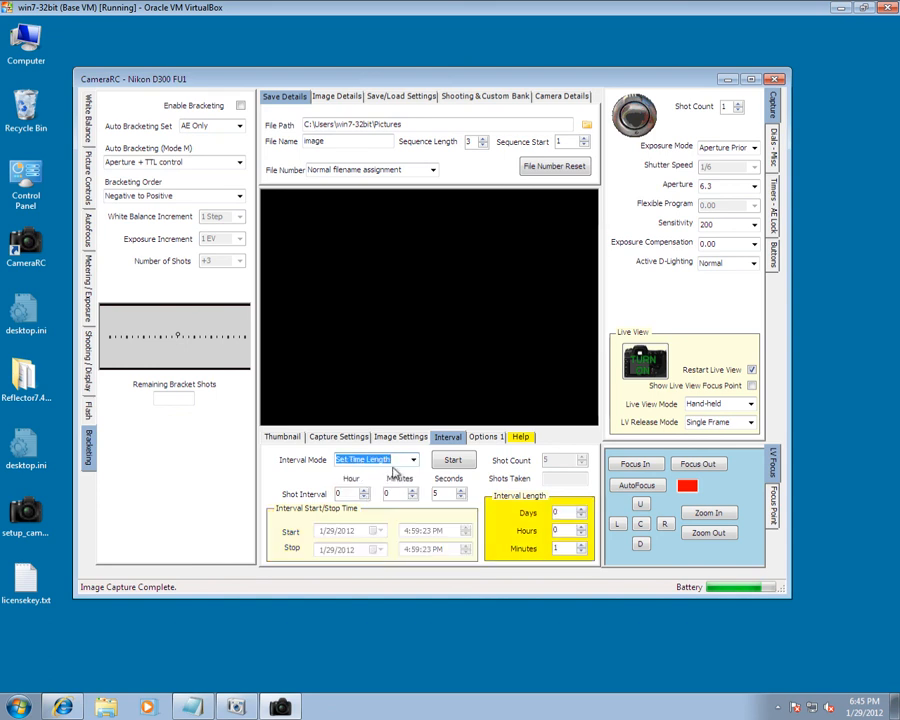
Set the interval mode to Number of Shots with a shot count of 6 and start the interval capture
{"action": "left_click", "coordinate": [412, 460]}
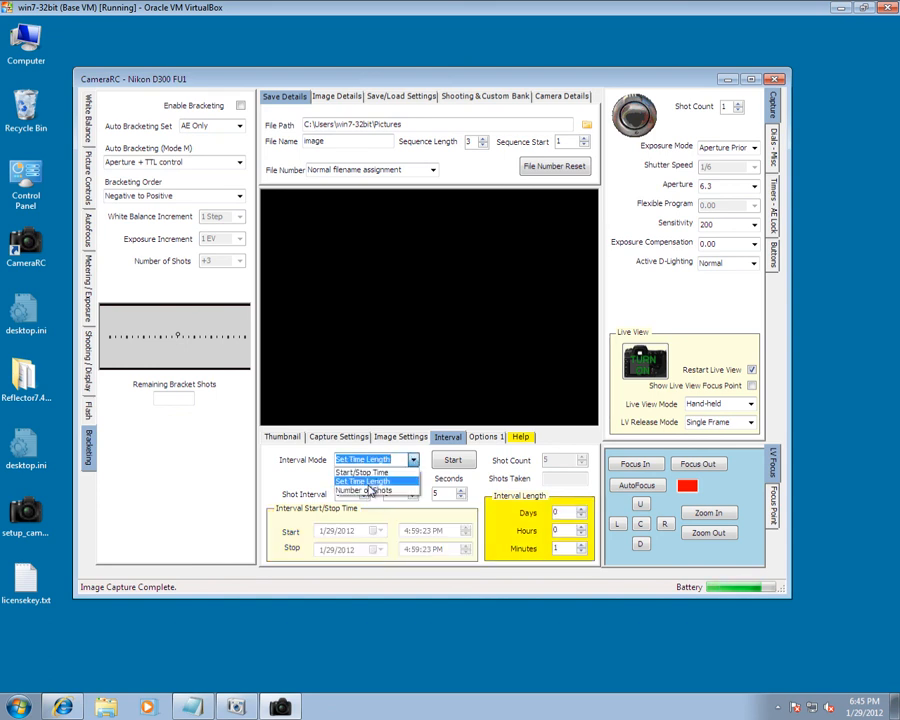
{"action": "left_click", "coordinate": [368, 490]}
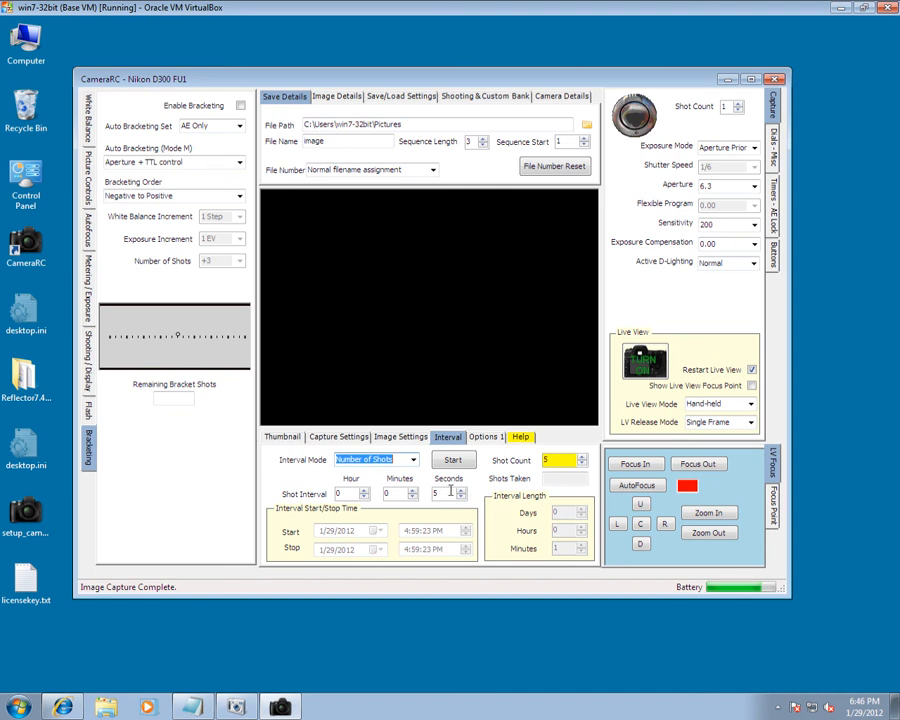
{"action": "left_click", "coordinate": [556, 460]}
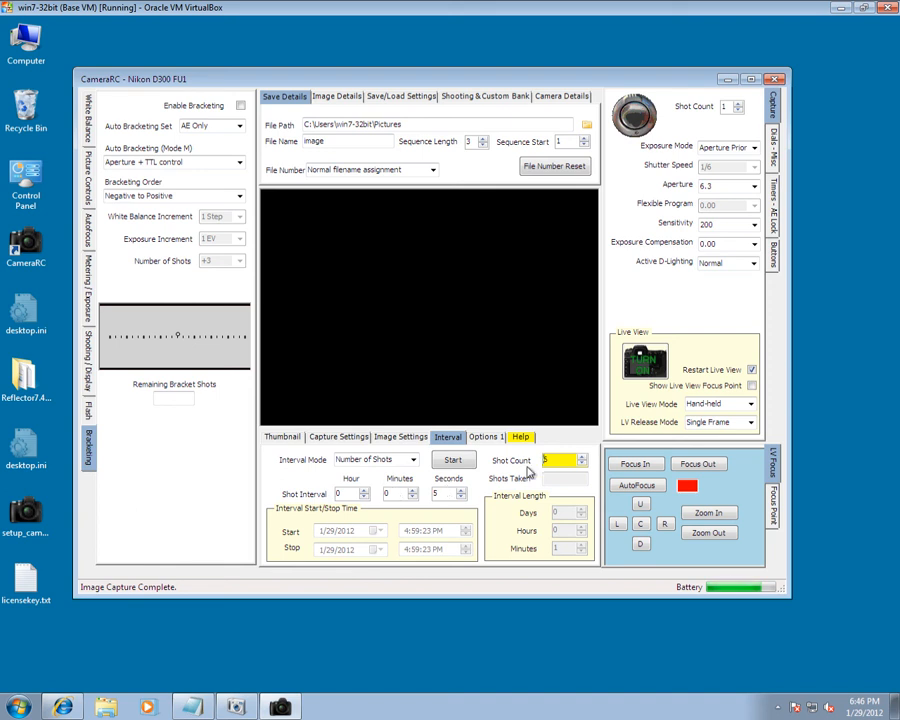
{"action": "left_click", "coordinate": [453, 461]}
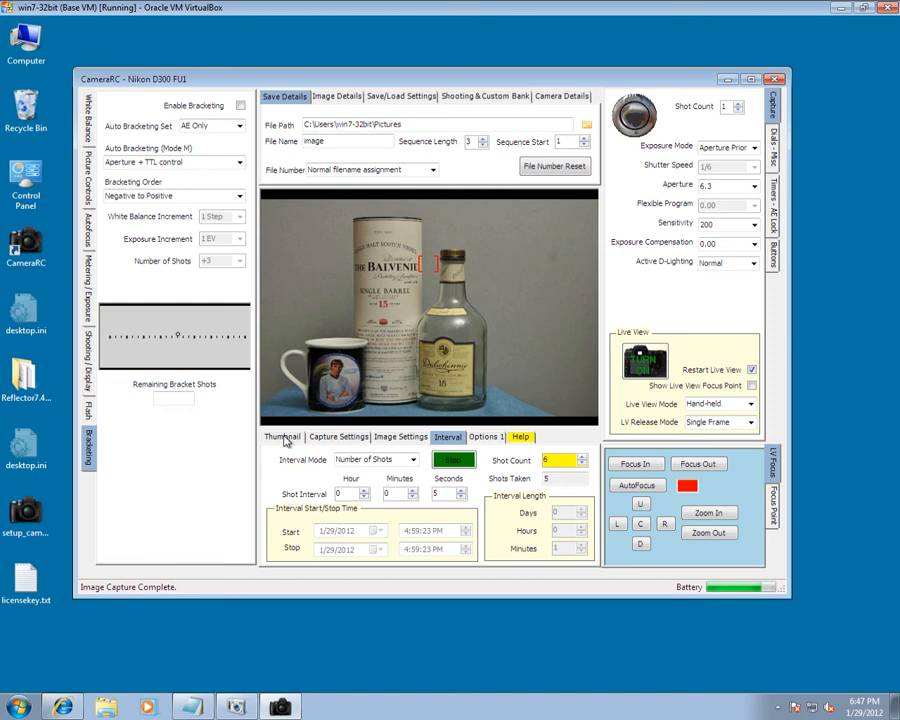
Look through the thumbnails of the images taken during the interval capture, down to the earliest one
{"action": "left_click", "coordinate": [284, 439]}
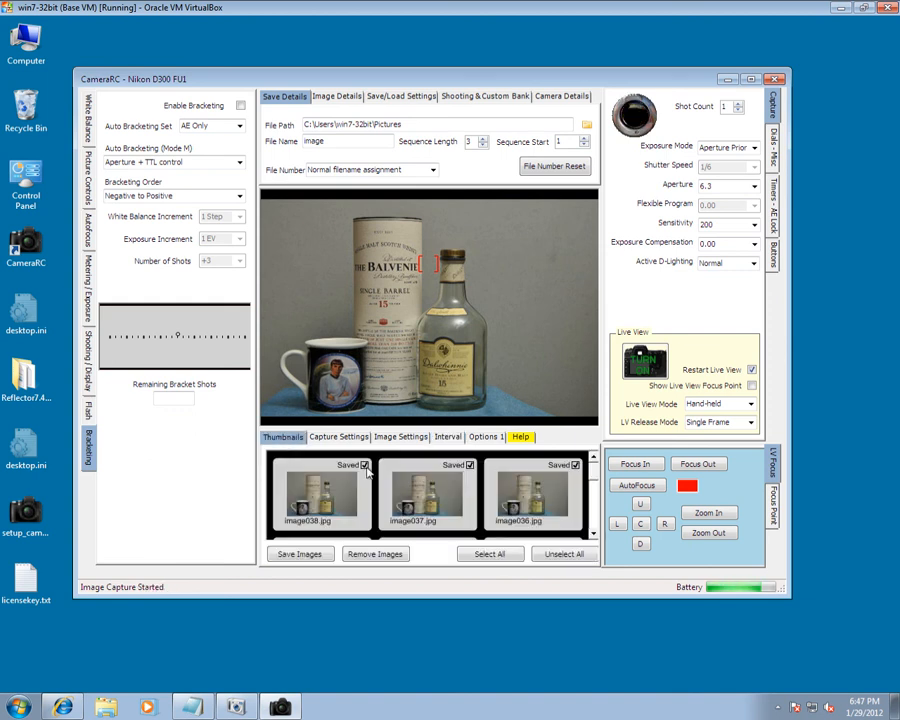
{"action": "left_click", "coordinate": [593, 534]}
{"action": "left_click", "coordinate": [593, 535]}
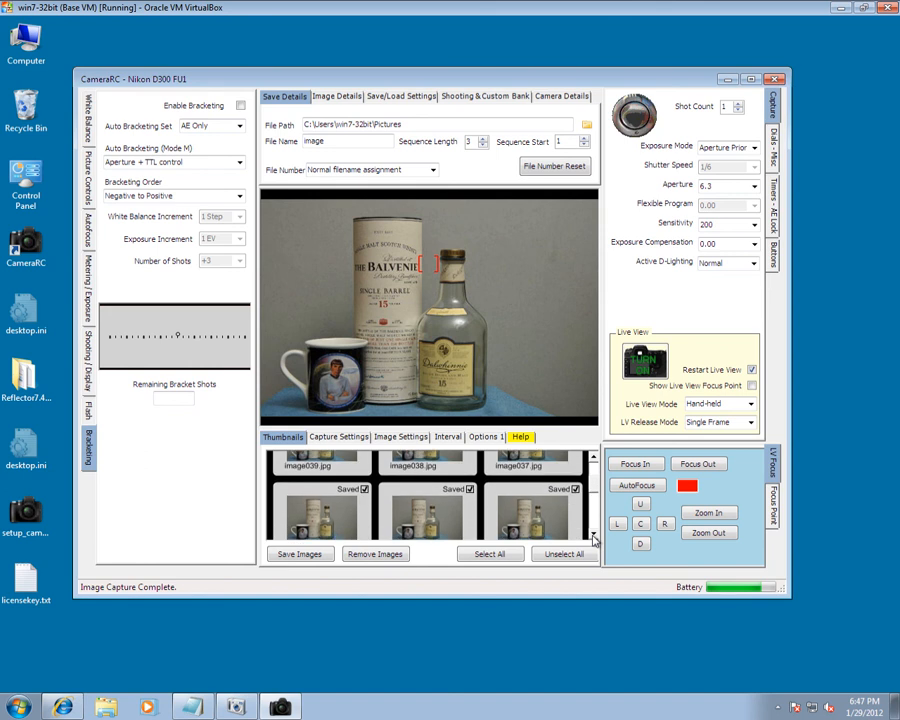
{"action": "left_click", "coordinate": [593, 535]}
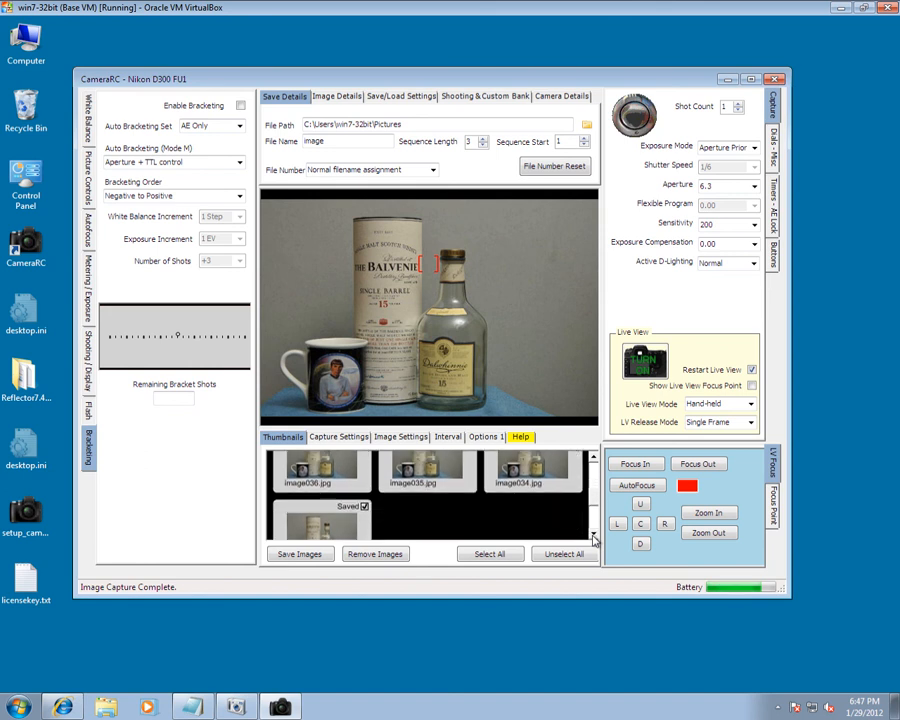
{"action": "left_click", "coordinate": [593, 535]}
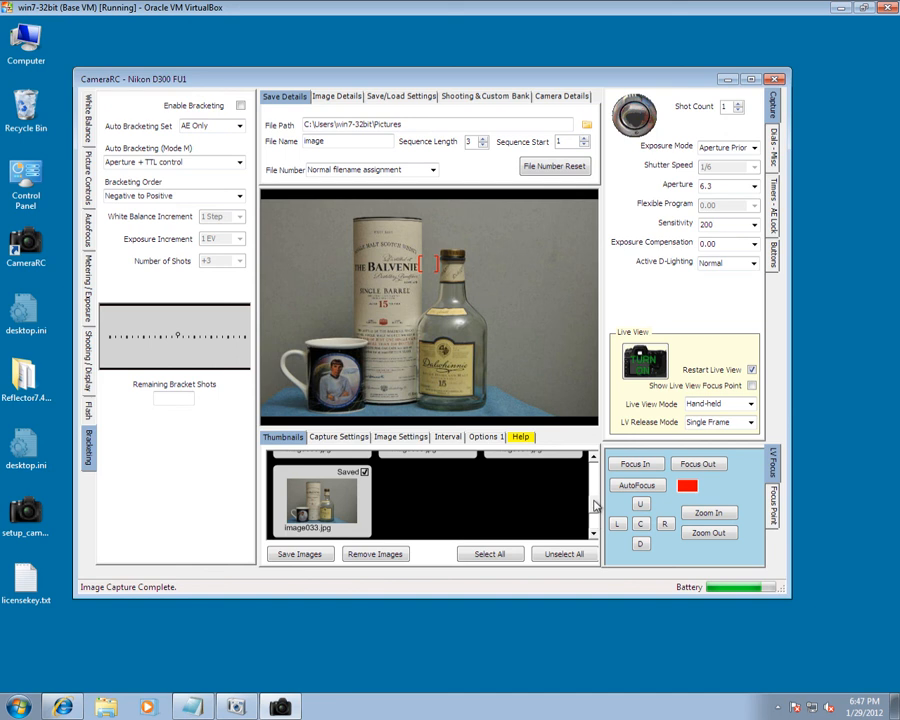
Reopen the interval shooting settings, review the Start/Stop Time mode, and set the interval mode to Set Time Length
{"action": "scroll", "coordinate": [595, 497], "scroll_direction": "up", "scroll_amount": 5}
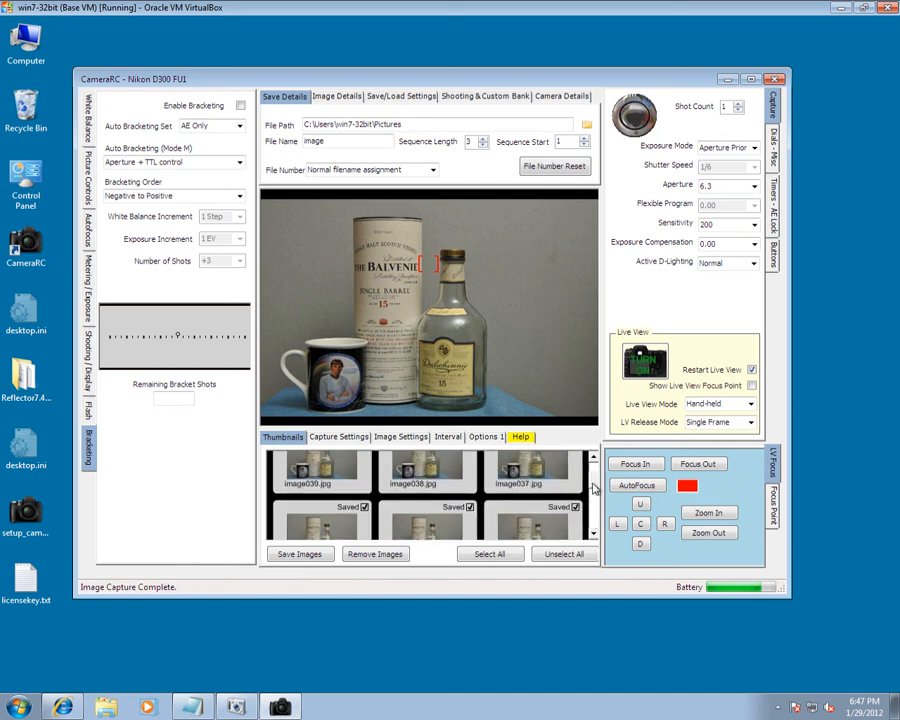
{"action": "scroll", "coordinate": [594, 488], "scroll_direction": "up", "scroll_amount": 2}
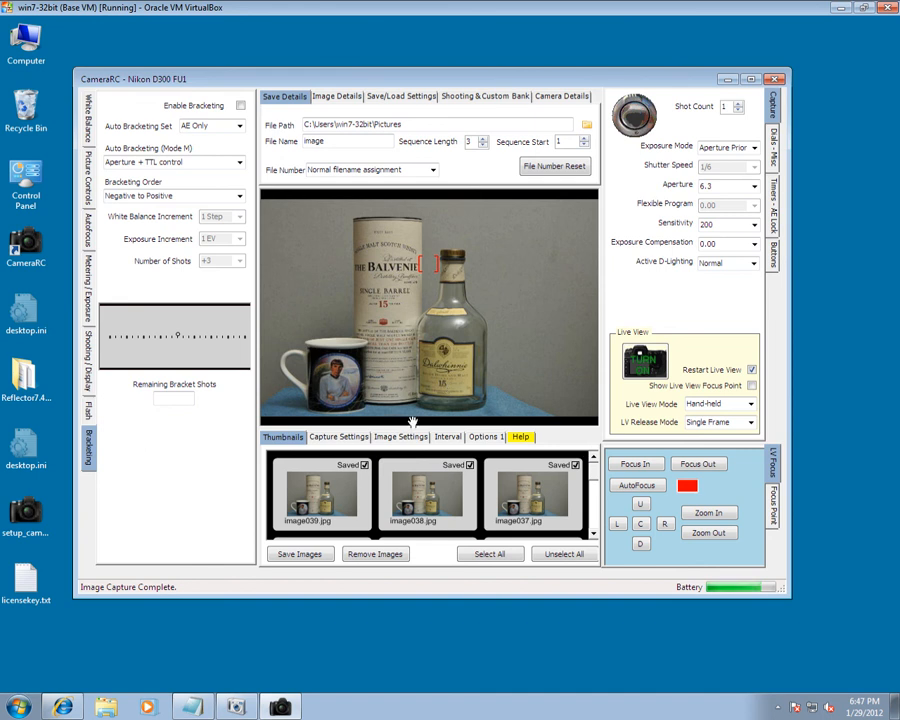
{"action": "left_click", "coordinate": [450, 438]}
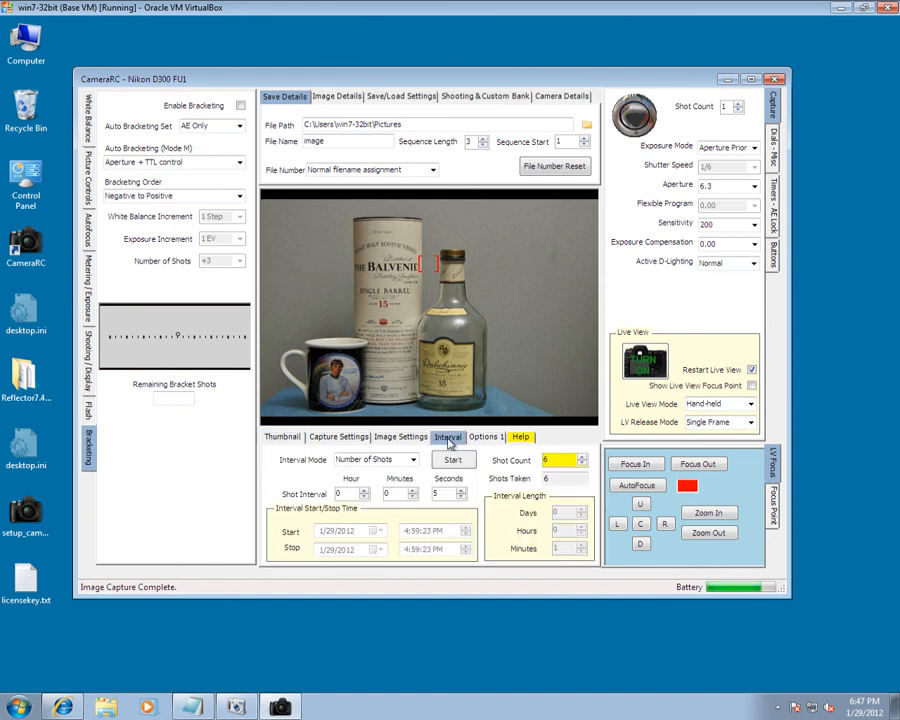
{"action": "left_click", "coordinate": [414, 460]}
{"action": "left_click", "coordinate": [386, 469]}
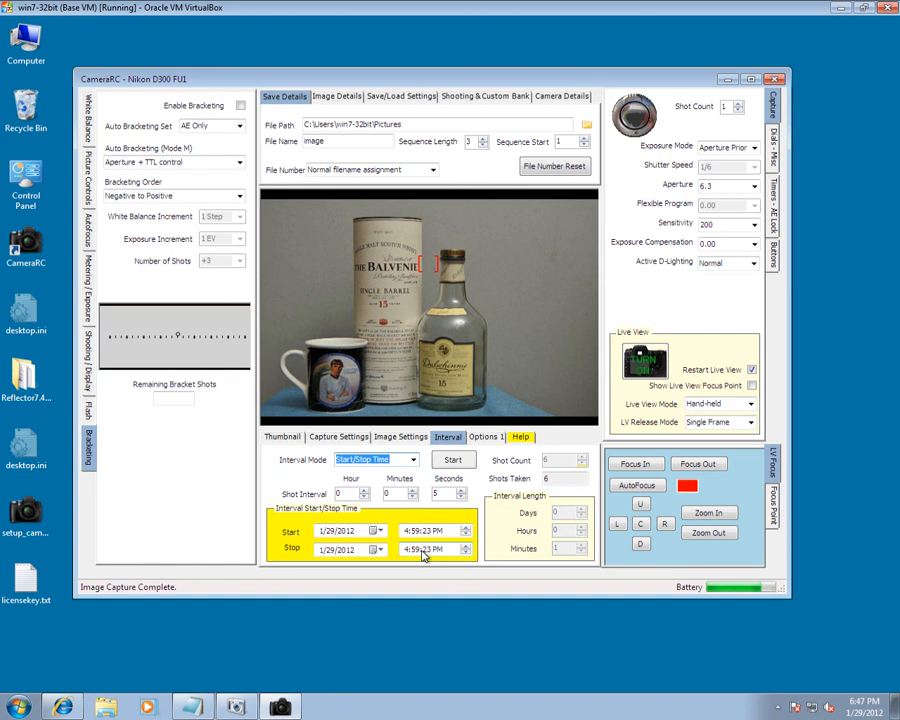
{"action": "left_click", "coordinate": [414, 461]}
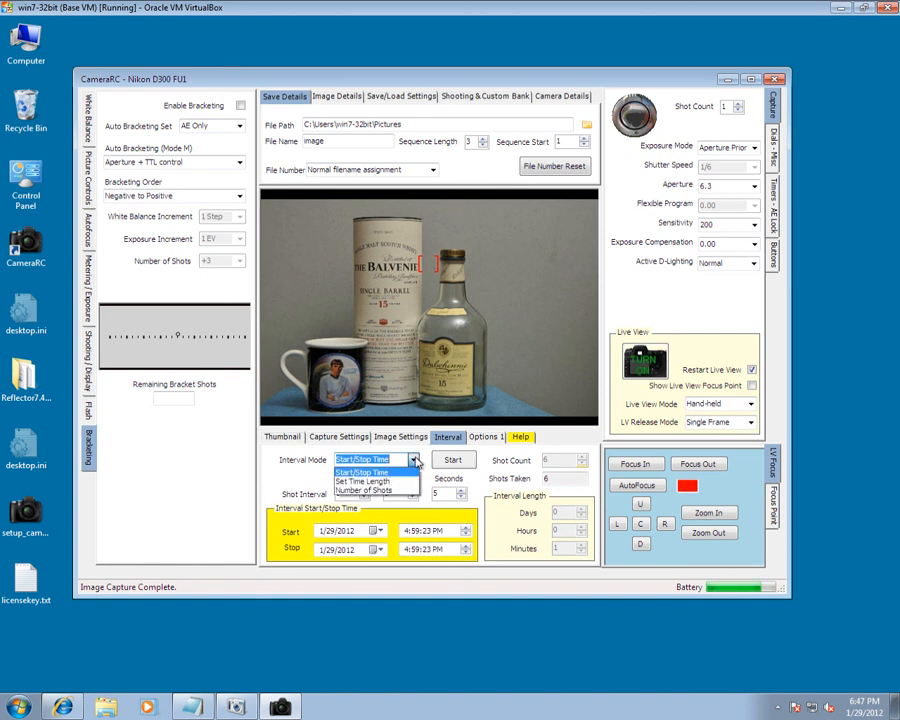
{"action": "left_click", "coordinate": [372, 481]}
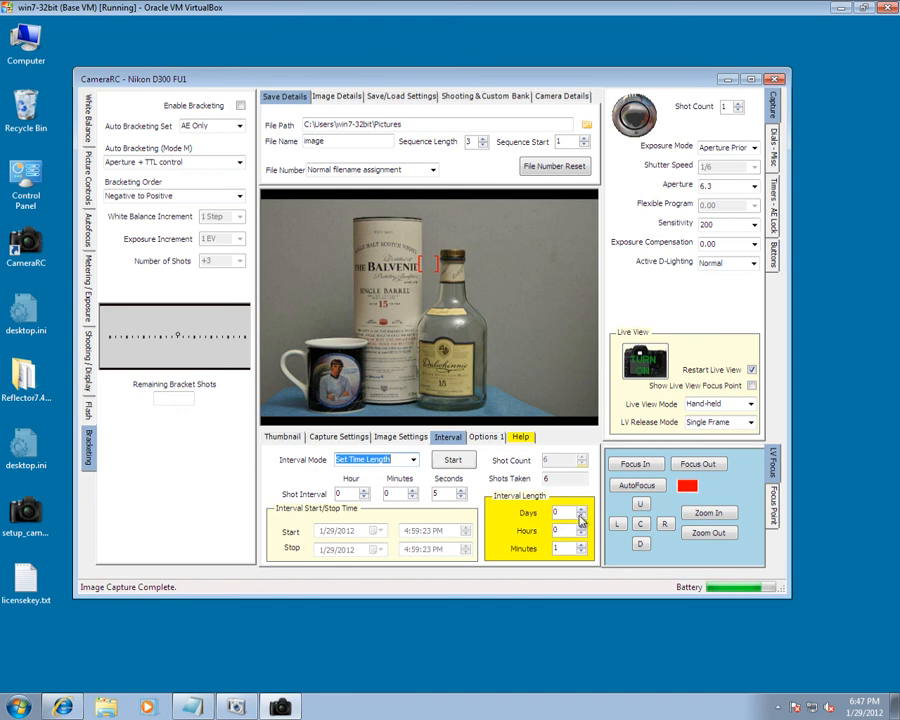